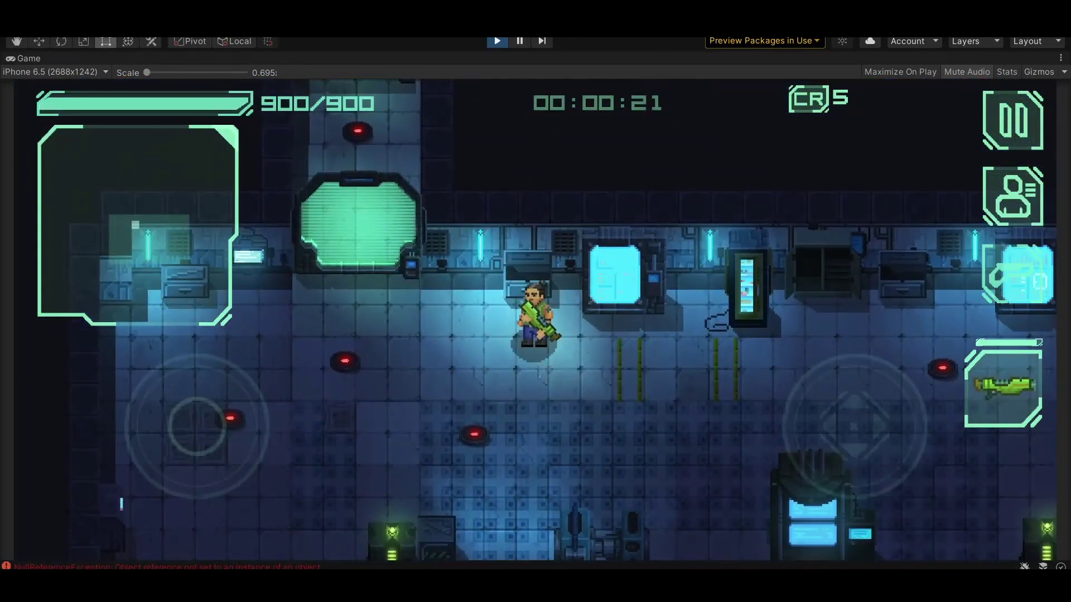
Stop Play mode and open the Enemy_Boss_5 prefab in prefab mode
key(ctrl+p)
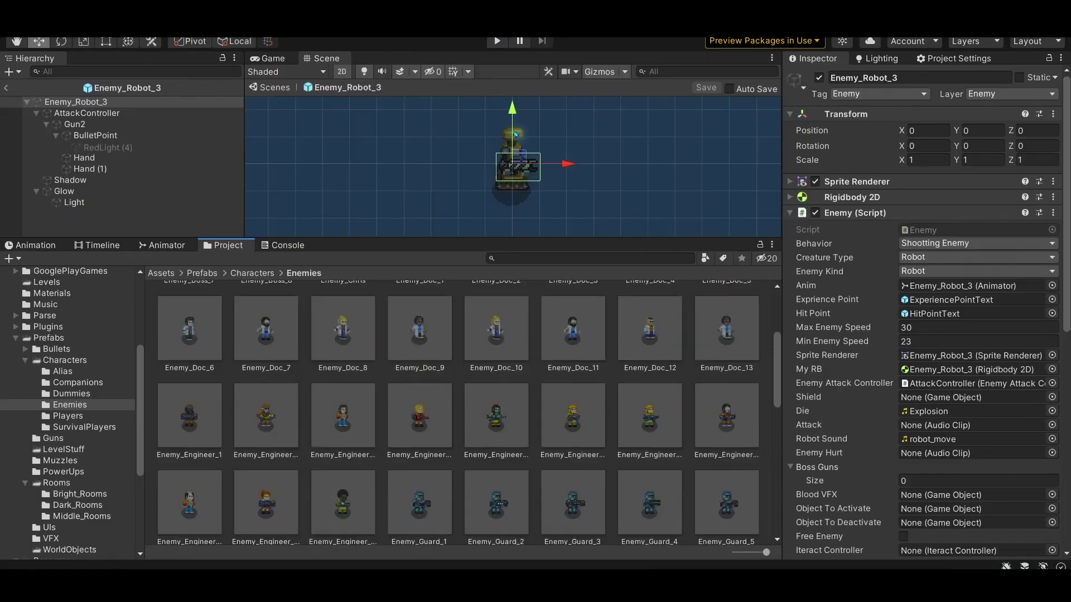
scroll(460, 410, up, 3)
click(650, 327)
double_click(650, 327)
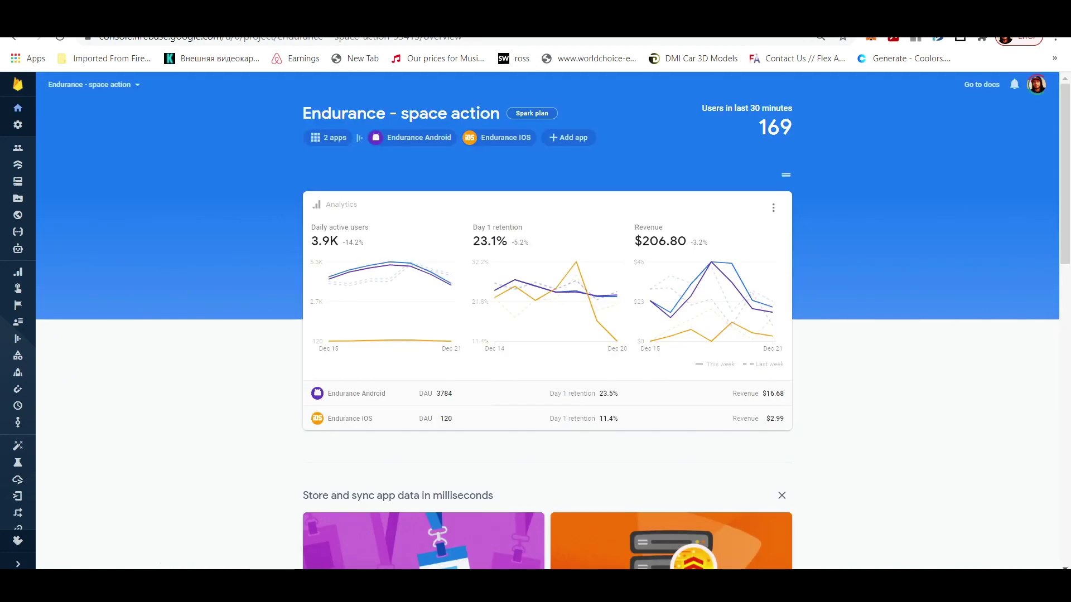
scroll(423, 502, down, 1)
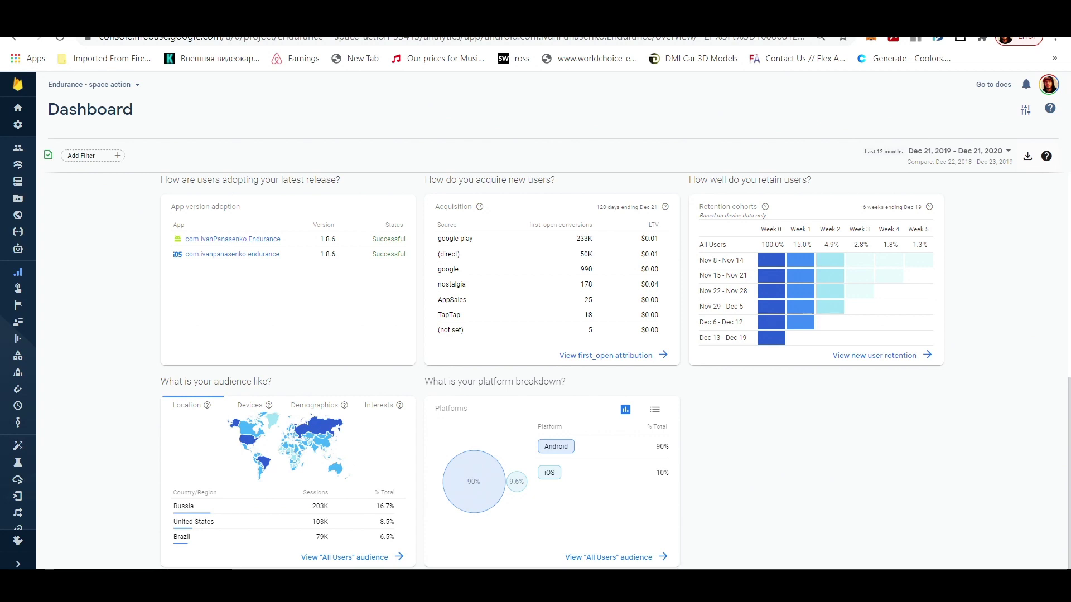
scroll(536, 377, up, 5)
scroll(535, 377, up, 1)
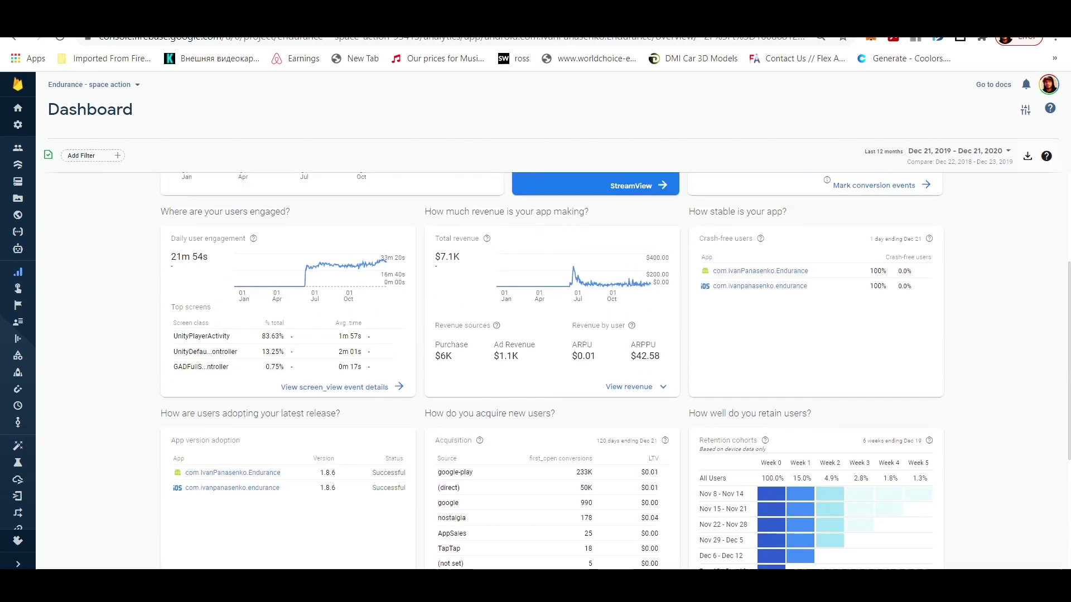
scroll(535, 377, up, 1)
scroll(536, 377, up, 2)
scroll(578, 468, up, 2)
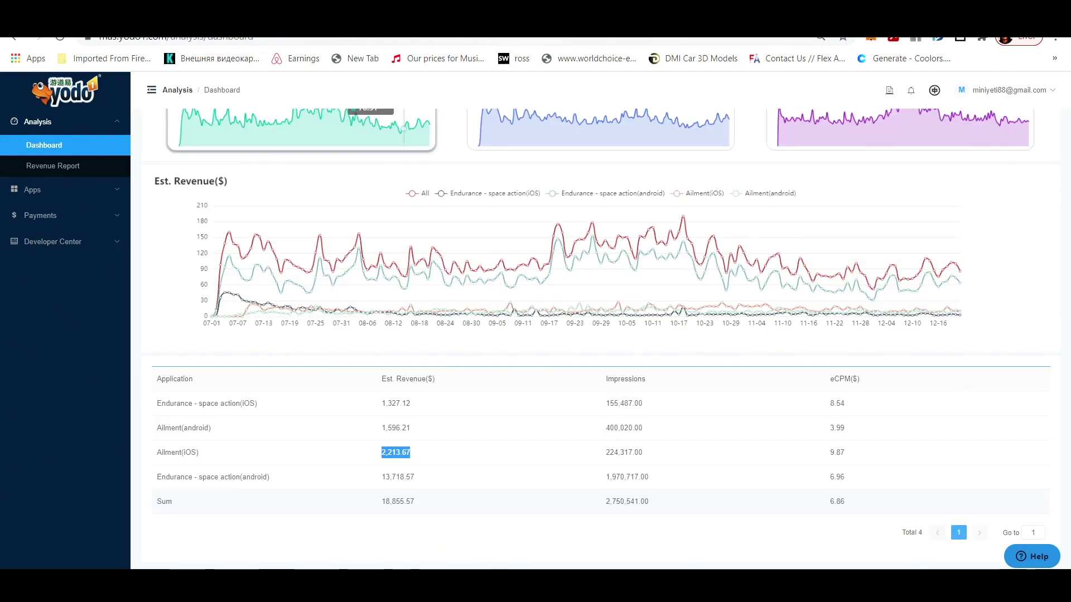
scroll(585, 334, up, 2)
scroll(586, 335, up, 1)
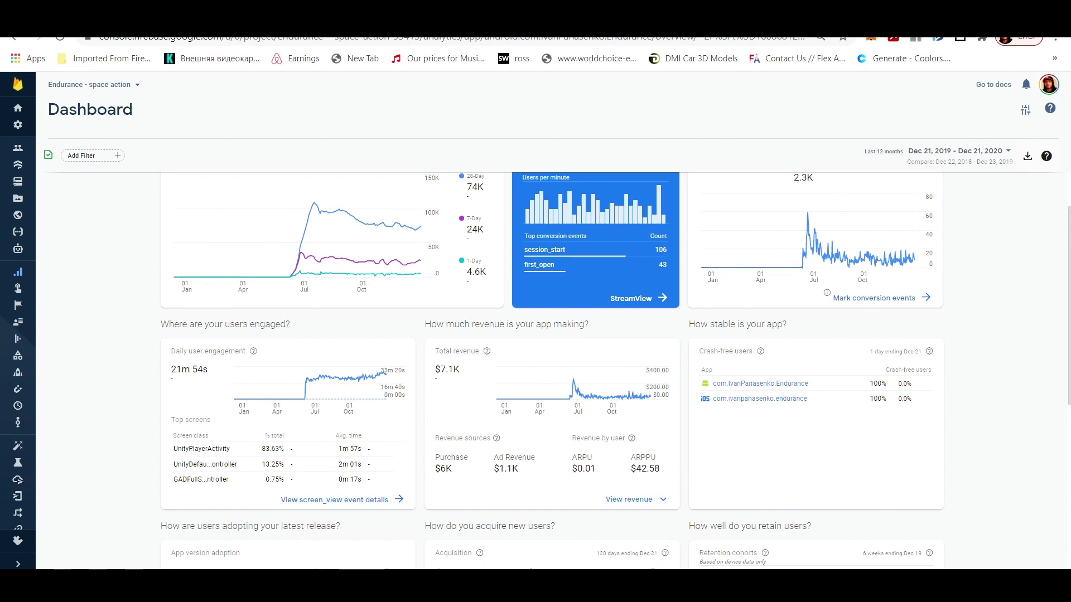
Show the revenue event options from the Total revenue card's View revenue dropdown
click(633, 499)
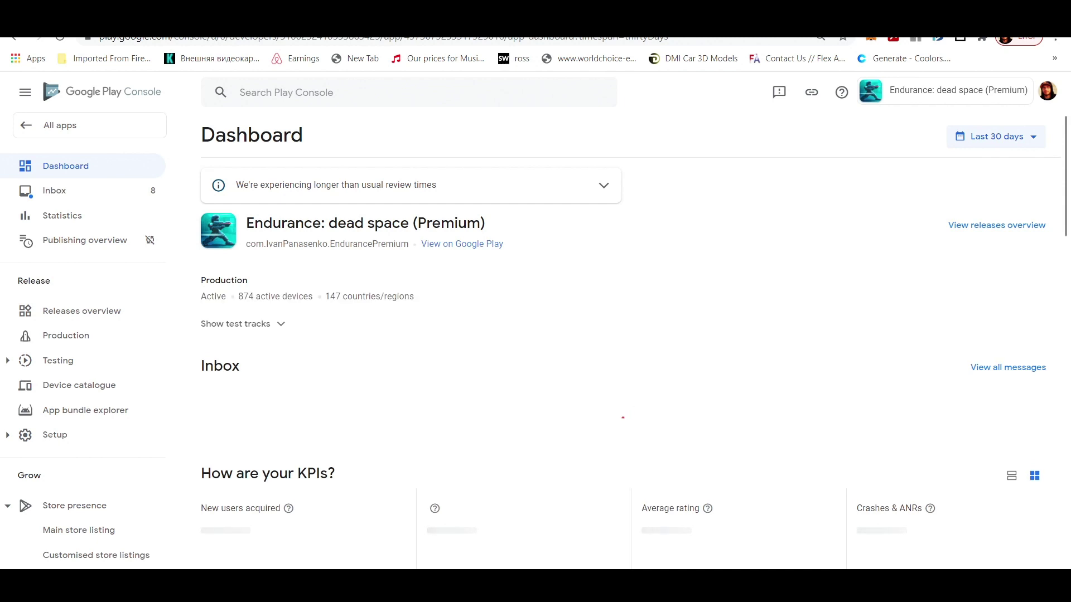
scroll(623, 336, down, 1)
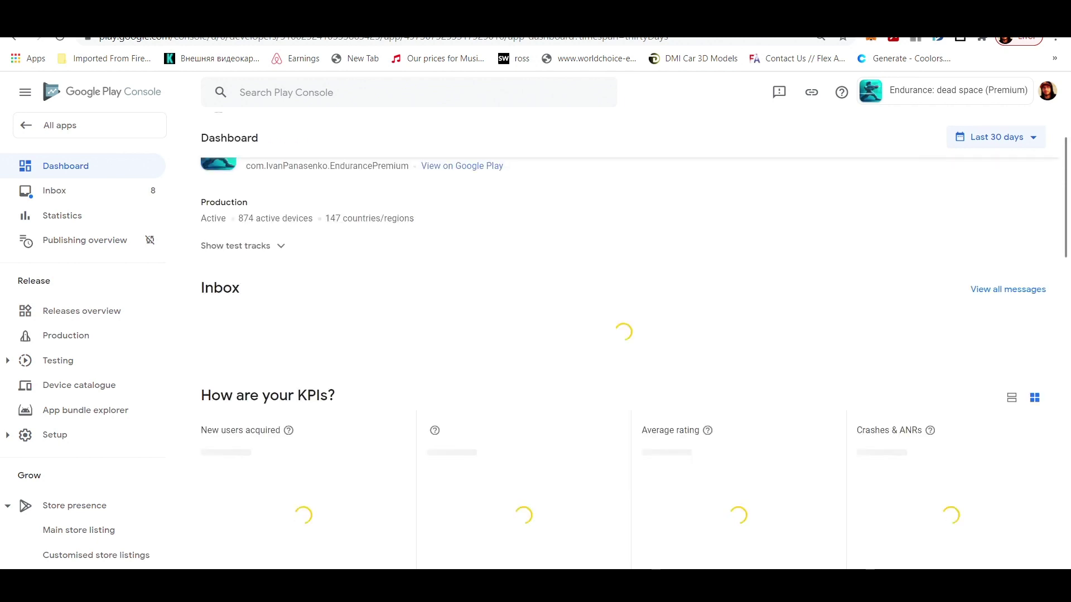
scroll(624, 335, up, 1)
scroll(623, 335, down, 1)
scroll(623, 335, down, 1)
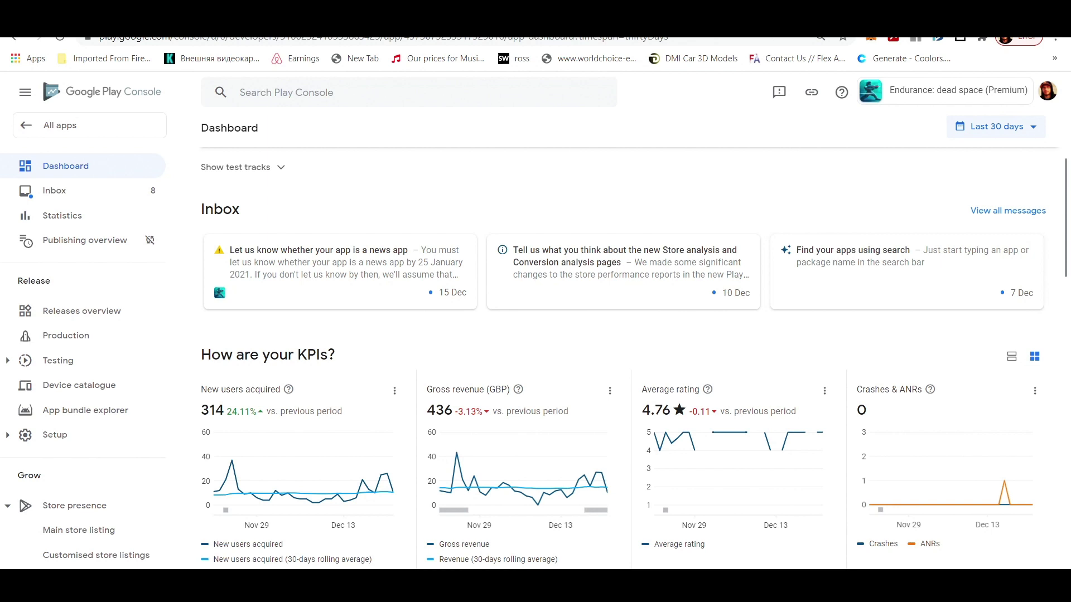
scroll(624, 335, down, 1)
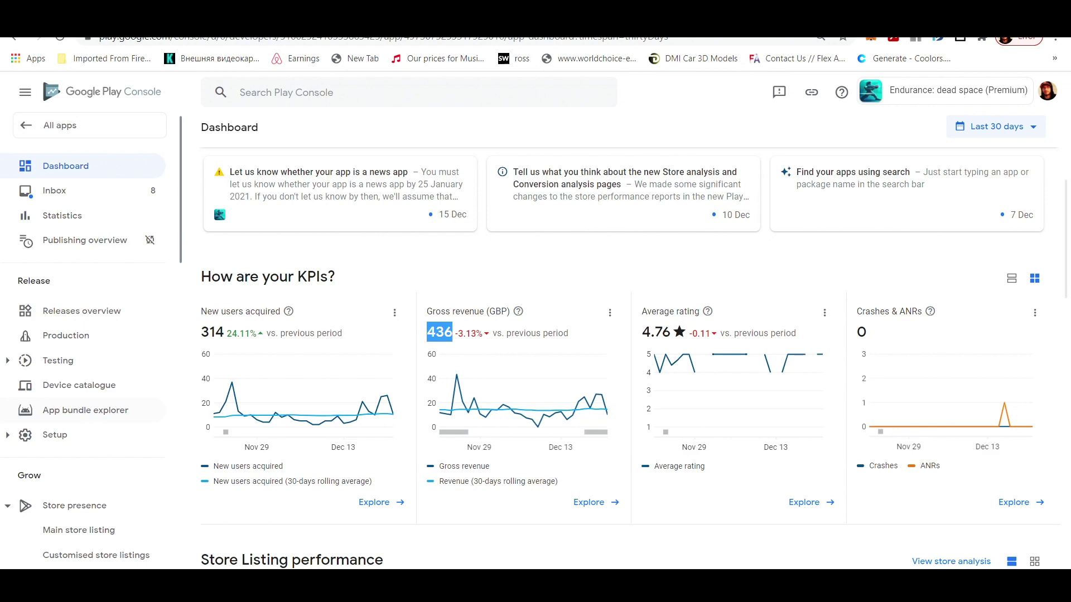
scroll(91, 344, down, 2)
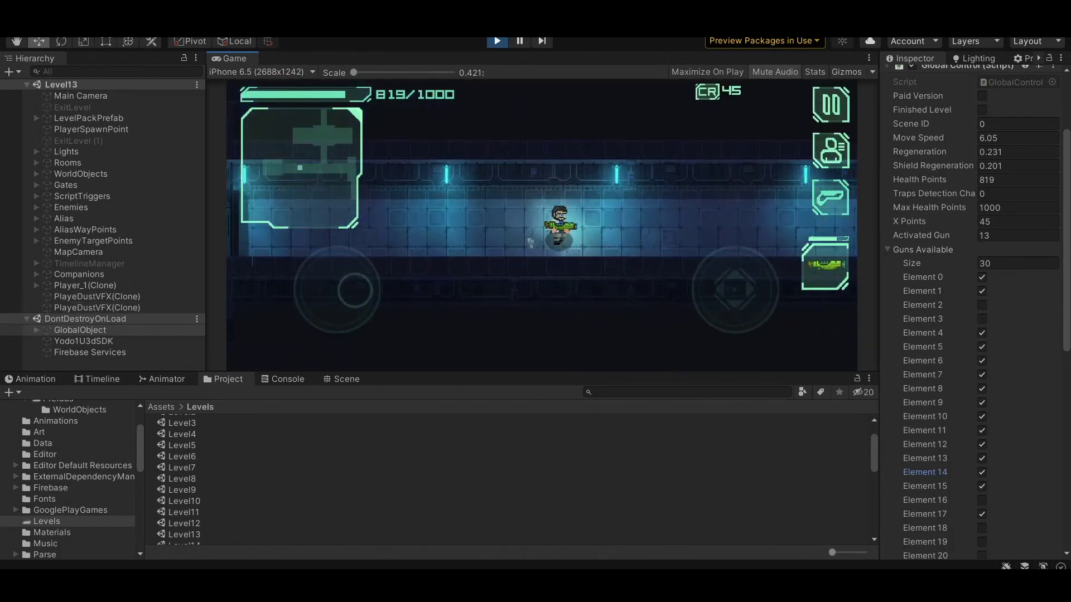
scroll(971, 318, down, 5)
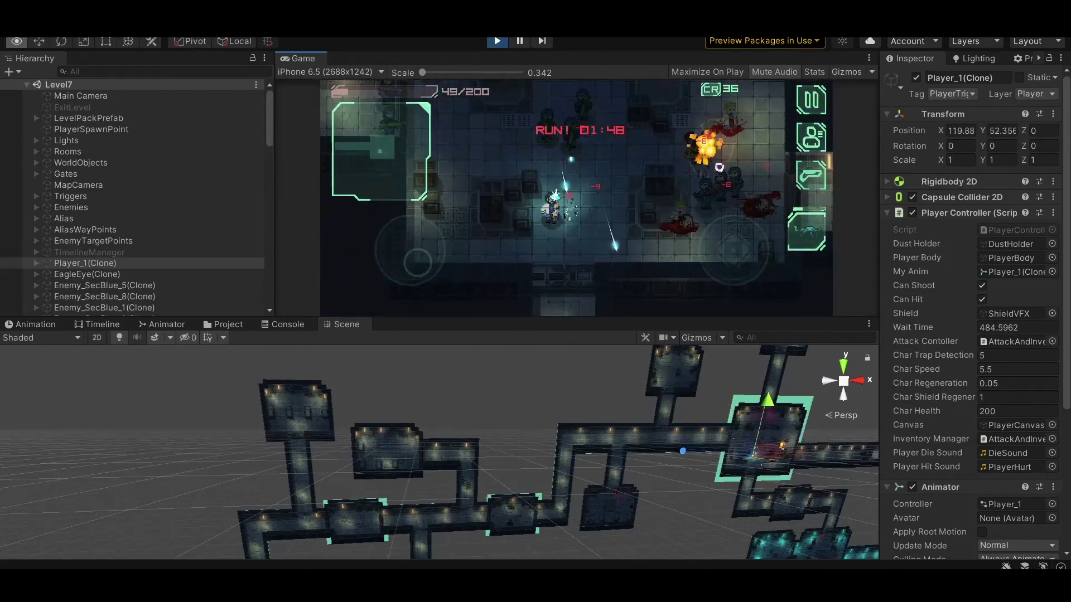
scroll(438, 452, up, 3)
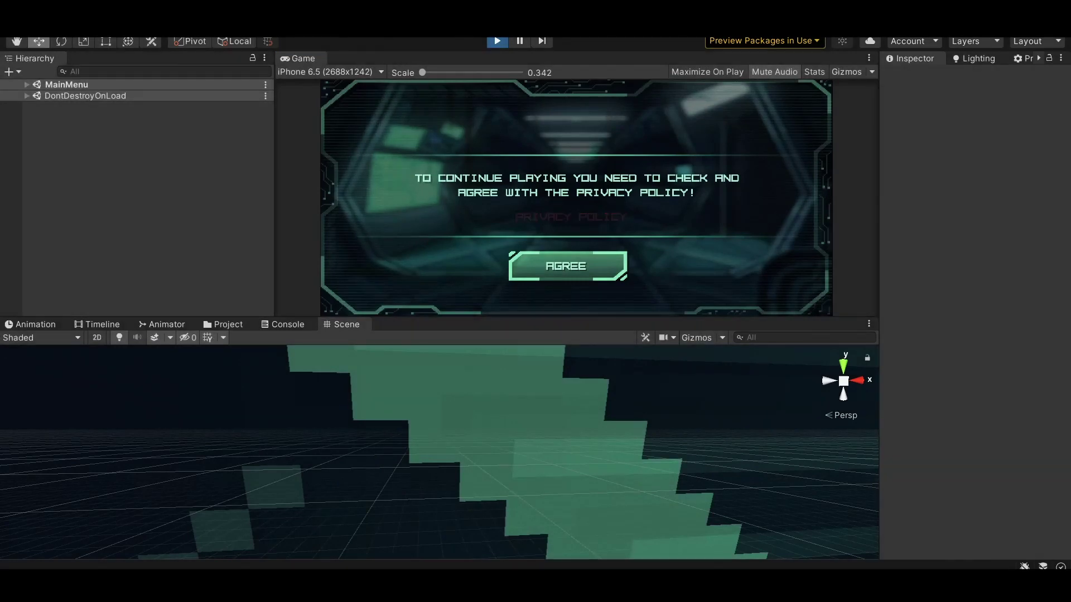
Stop Play mode, select the Level13 scene, view the Scene layout, and inspect Player_1(Clone)
key(ctrl+p)
scroll(502, 452, up, 1)
click(184, 477)
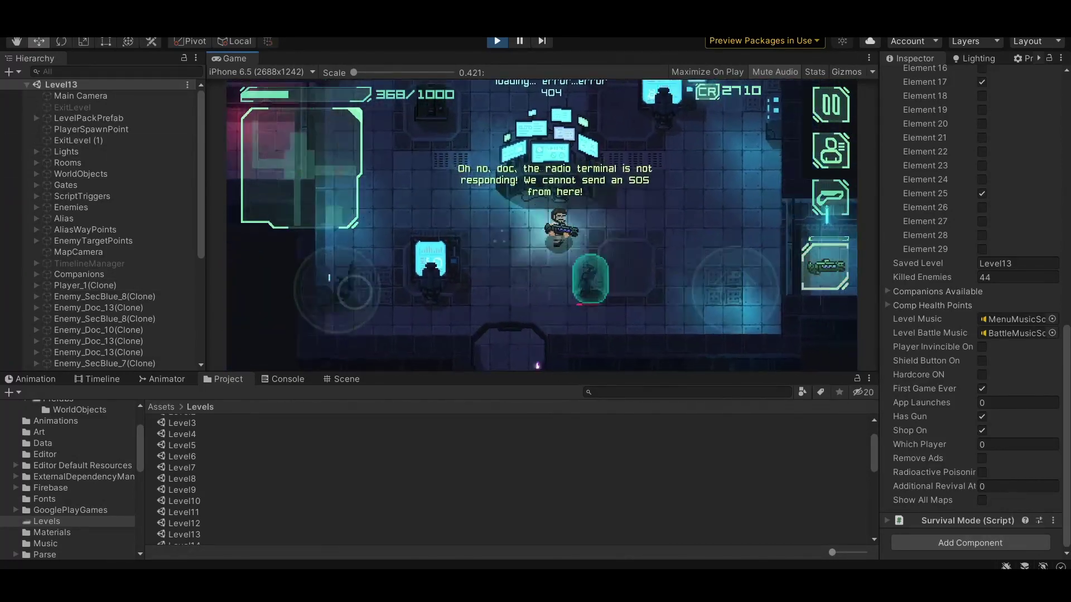
click(346, 379)
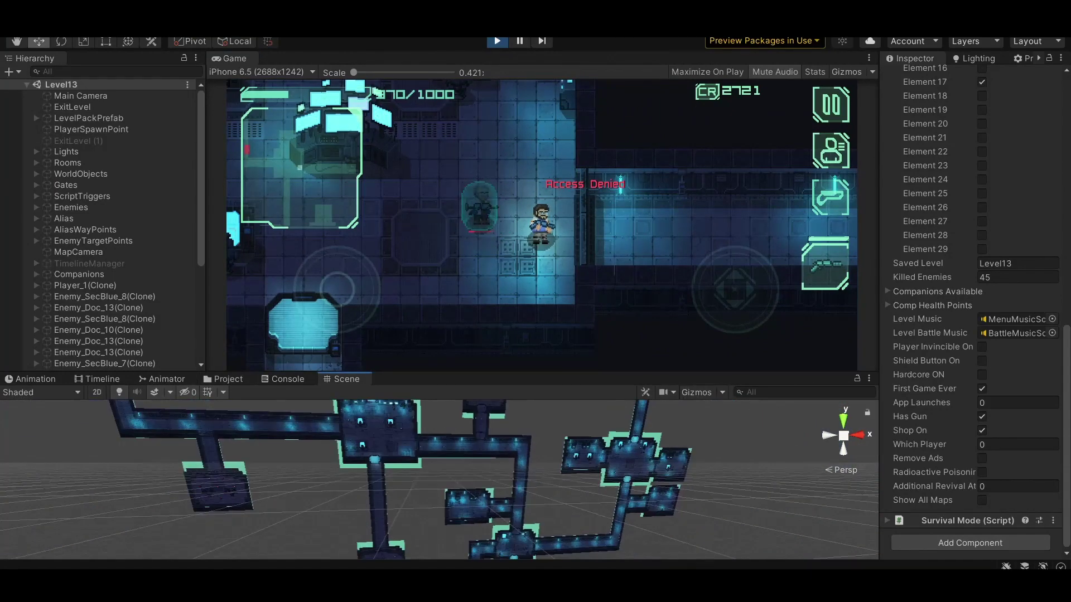
scroll(440, 481, up, 3)
scroll(439, 480, up, 3)
scroll(439, 480, up, 3)
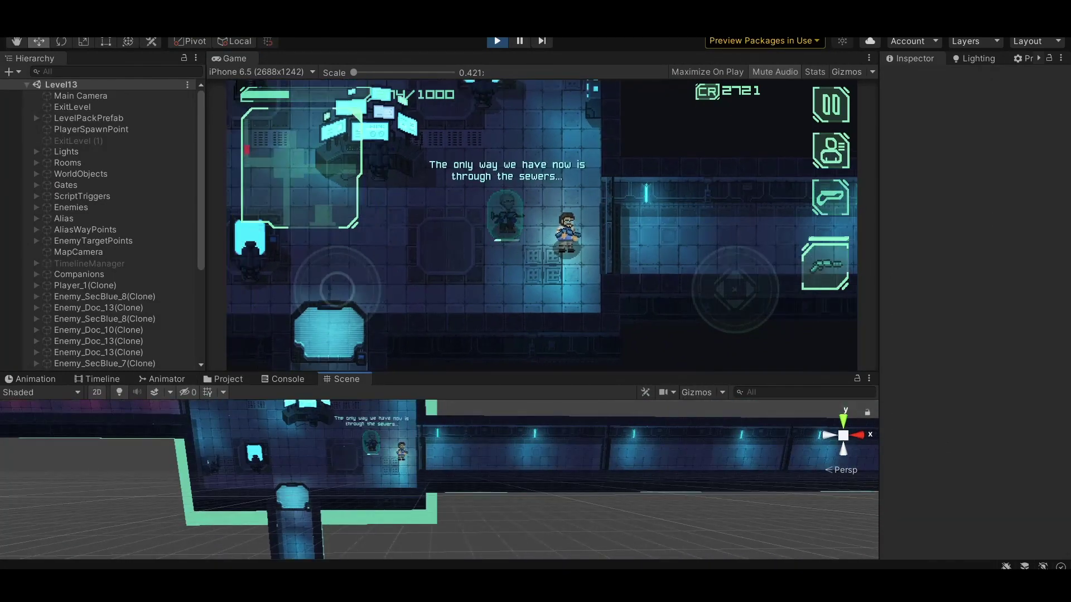
scroll(439, 480, up, 3)
double_click(85, 240)
scroll(439, 426, down, 5)
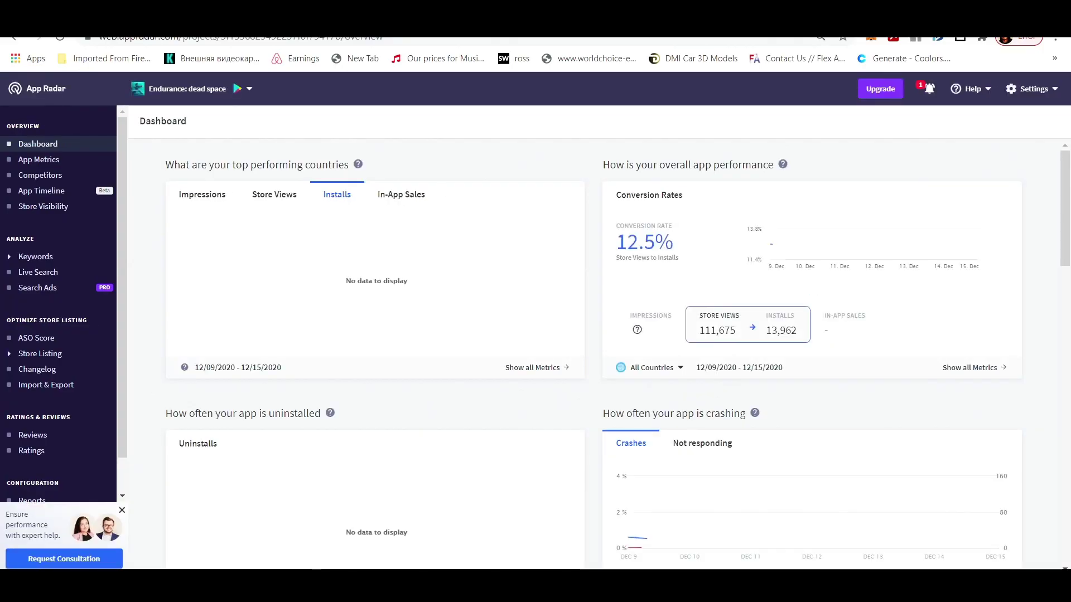
scroll(310, 251, down, 2)
scroll(310, 251, down, 1)
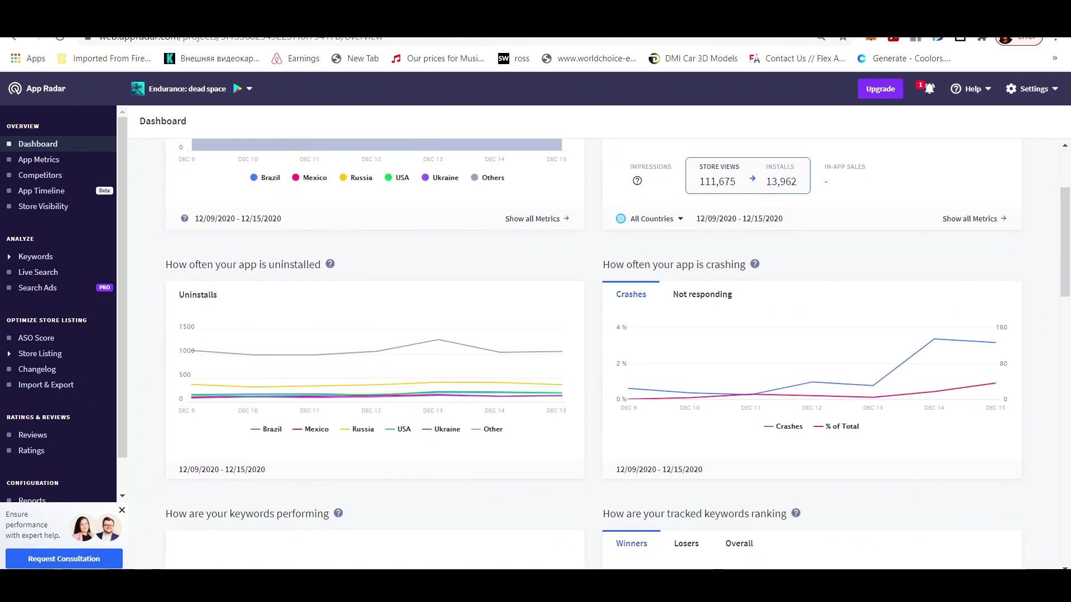
scroll(309, 252, down, 2)
scroll(251, 251, down, 3)
scroll(252, 252, down, 2)
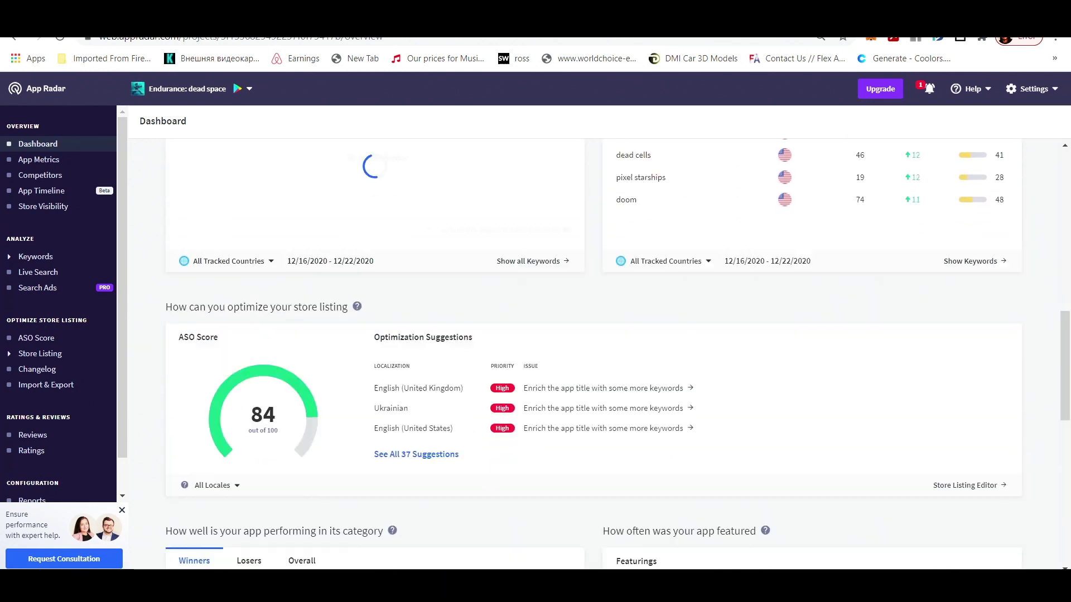
scroll(586, 335, down, 2)
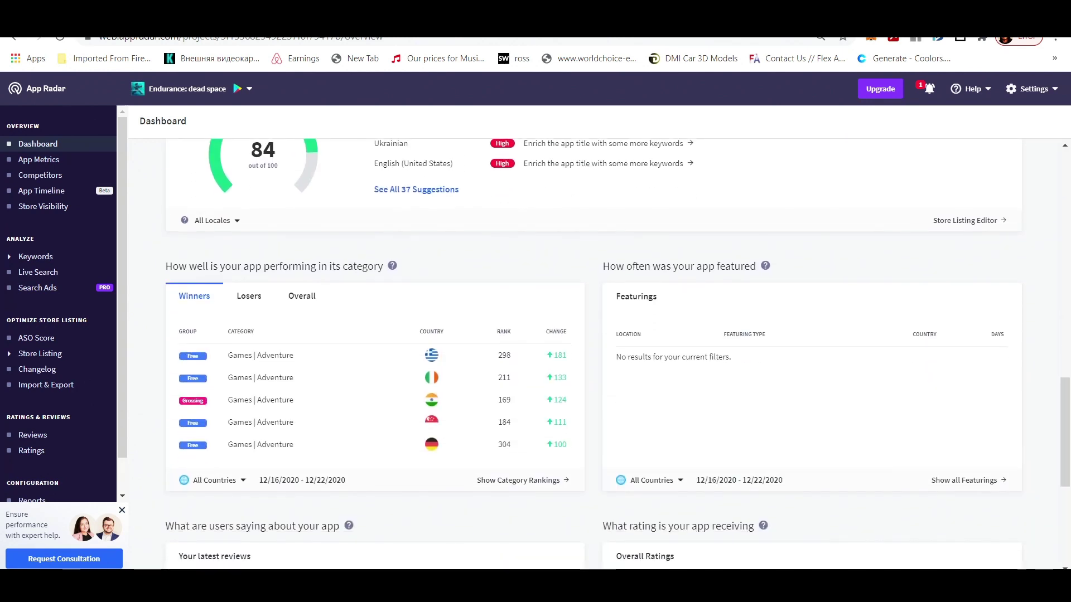
scroll(586, 334, up, 1)
scroll(586, 335, up, 2)
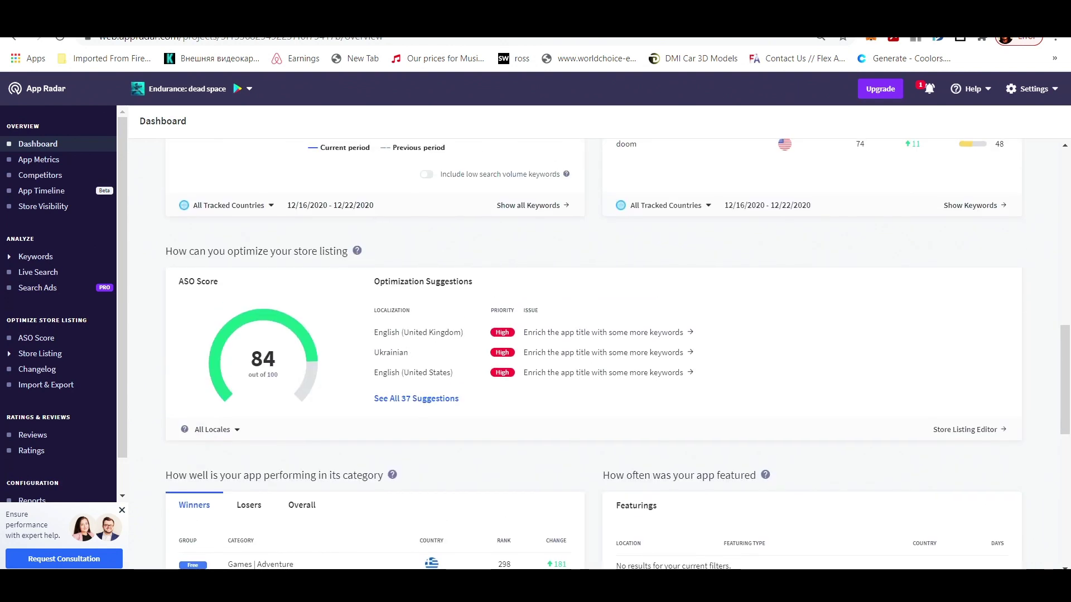
scroll(586, 334, up, 2)
scroll(586, 335, up, 1)
scroll(586, 335, up, 1)
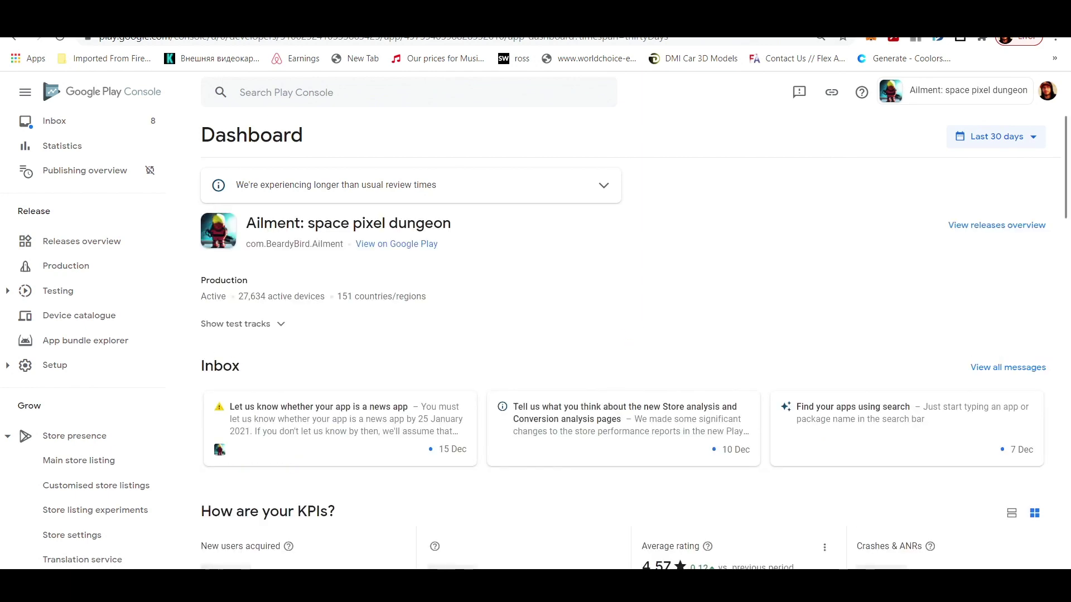
scroll(628, 335, down, 2)
scroll(627, 335, down, 2)
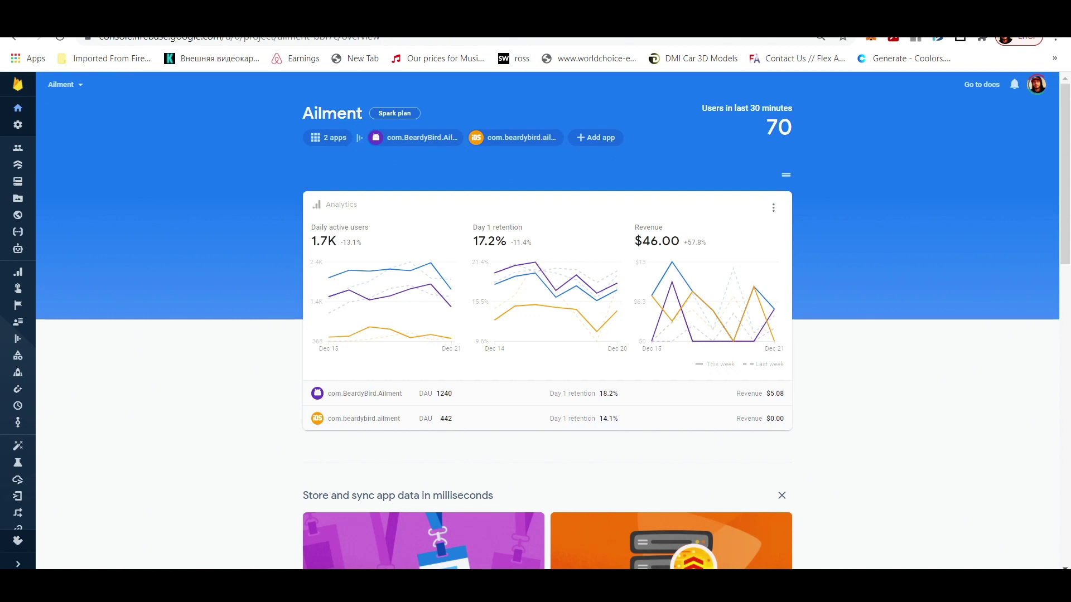
scroll(547, 335, down, 1)
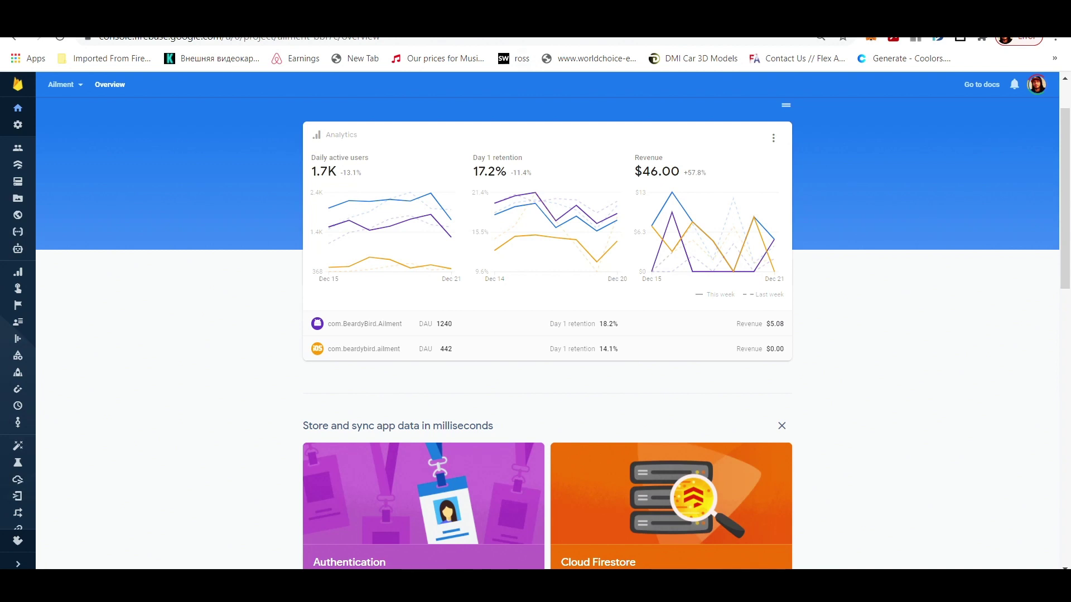
scroll(547, 335, up, 1)
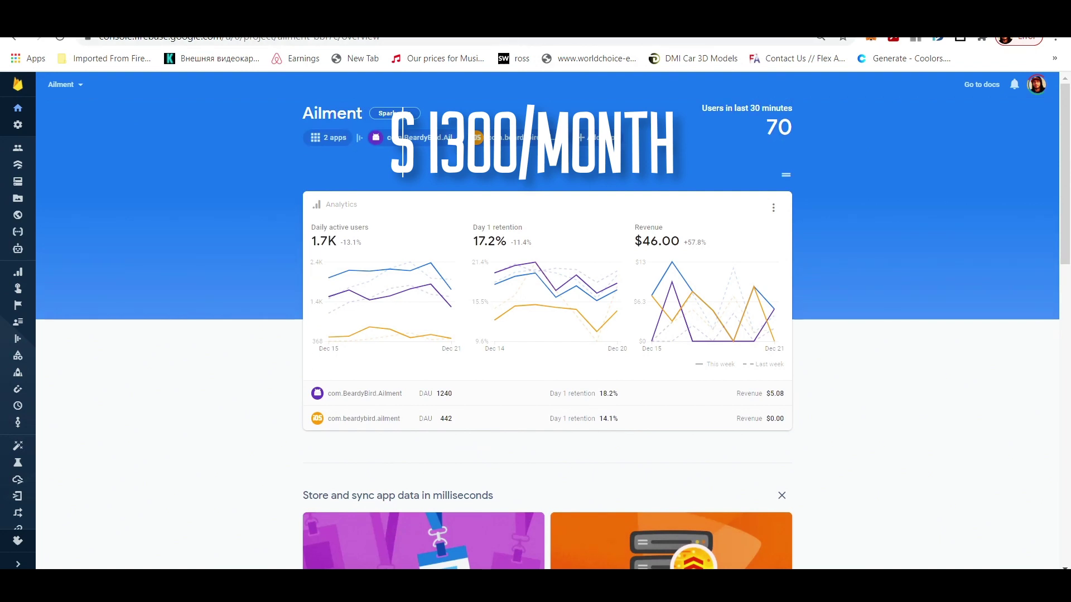
Go back to the Your Firebase projects list via the Firebase logo
click(18, 84)
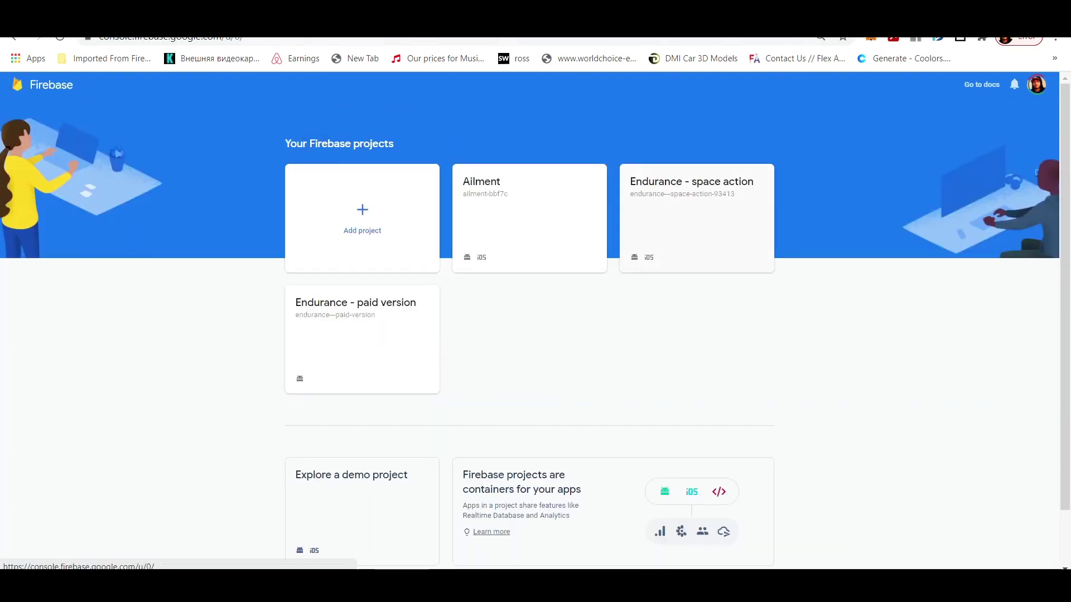